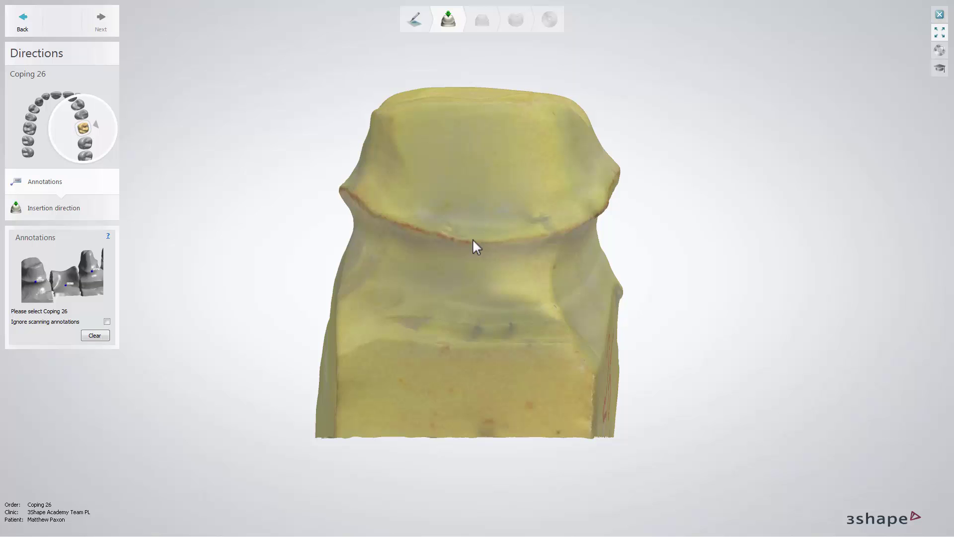
Step: Place the Coping 26 annotation on the scanned die
{"action": "left_click", "coordinate": [473, 241]}
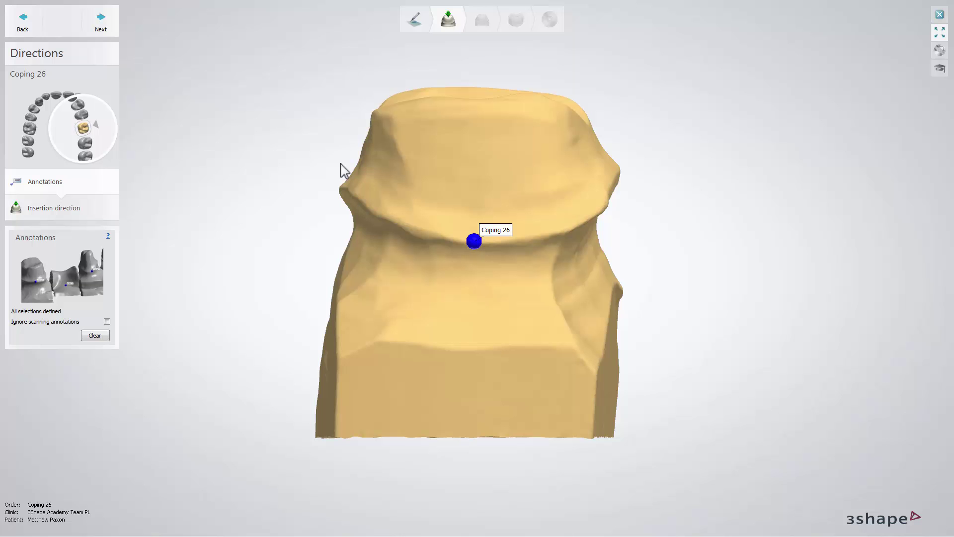
Step: Check the insertion direction by viewing die 26 from each marked point in turn
{"action": "left_click", "coordinate": [101, 25]}
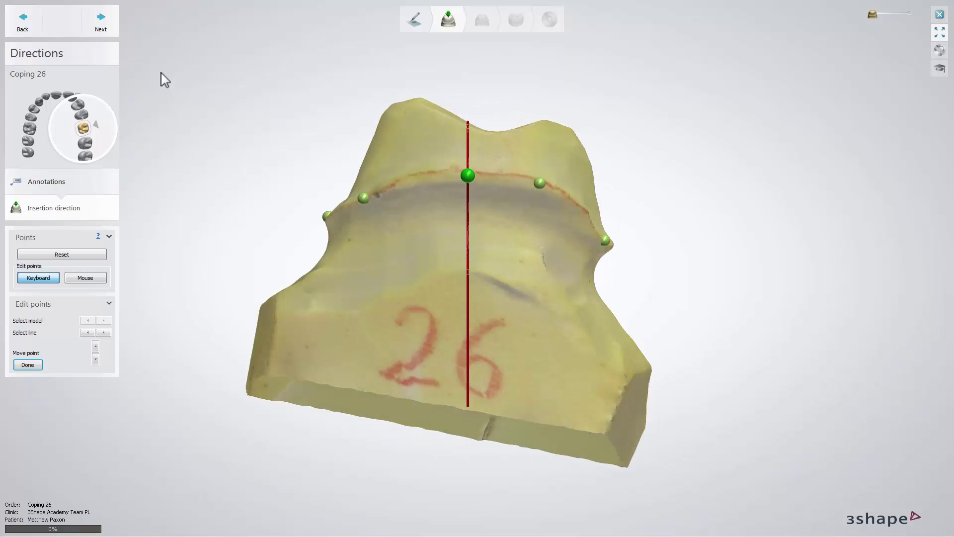
{"action": "key", "text": "Right"}
{"action": "key", "text": "Right"}
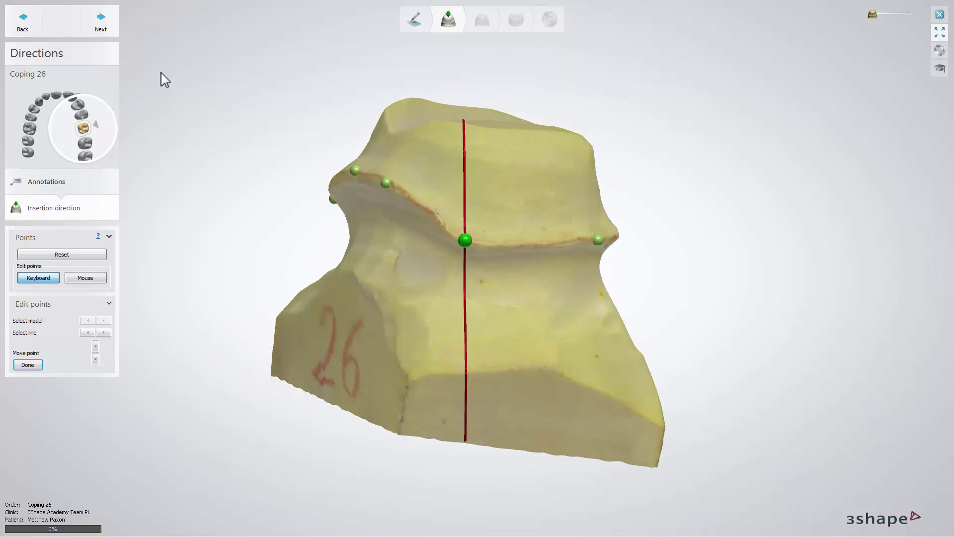
{"action": "key", "text": "Right"}
{"action": "key", "text": "Right"}
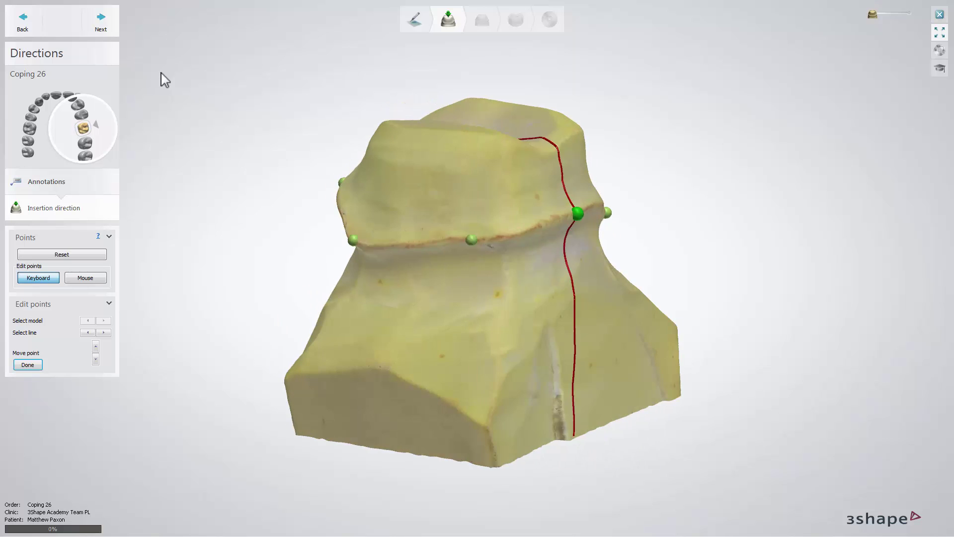
{"action": "key", "text": "Right"}
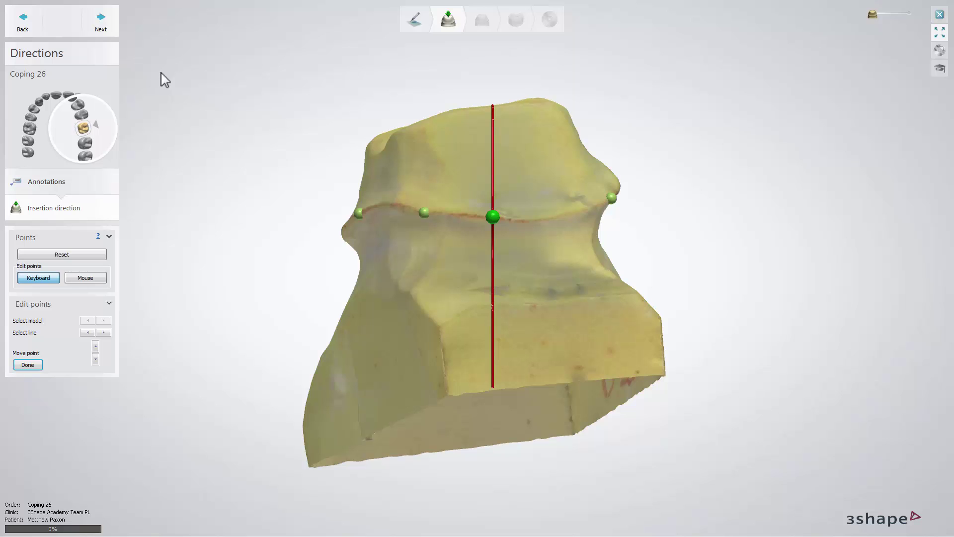
Step: Inspect the traced margin line on die 26 from a frontal view and continue
{"action": "left_click", "coordinate": [101, 25]}
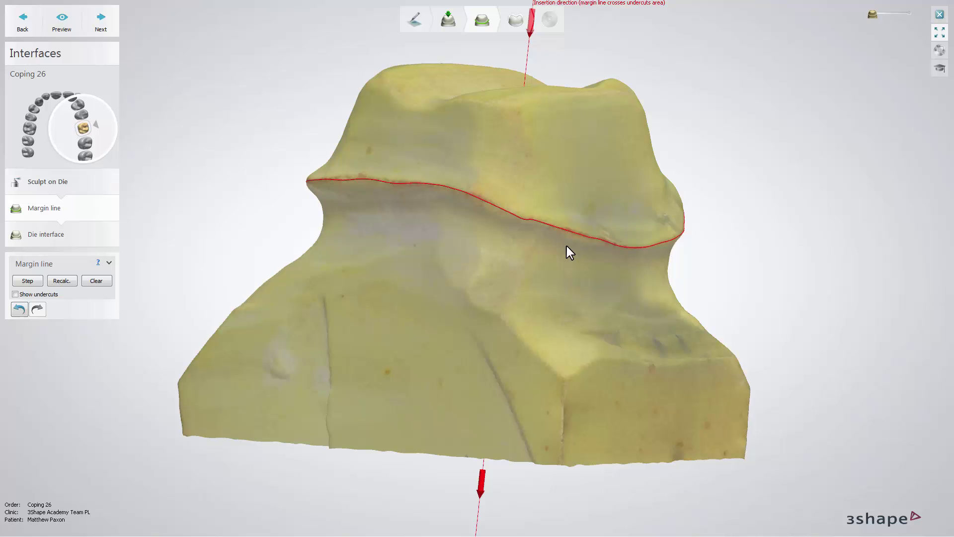
{"action": "right_click_drag", "start_coordinate": [566, 246], "coordinate": [443, 246]}
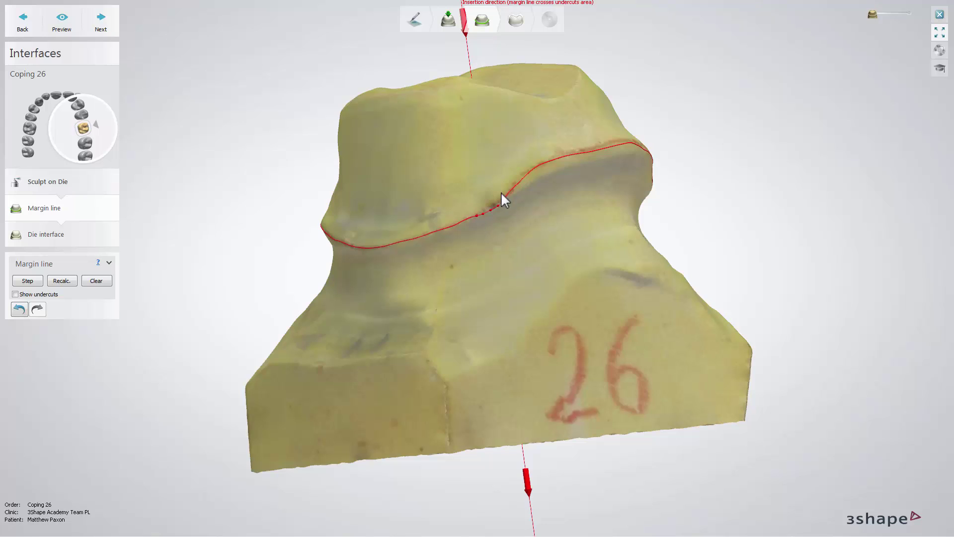
{"action": "left_click", "coordinate": [100, 26]}
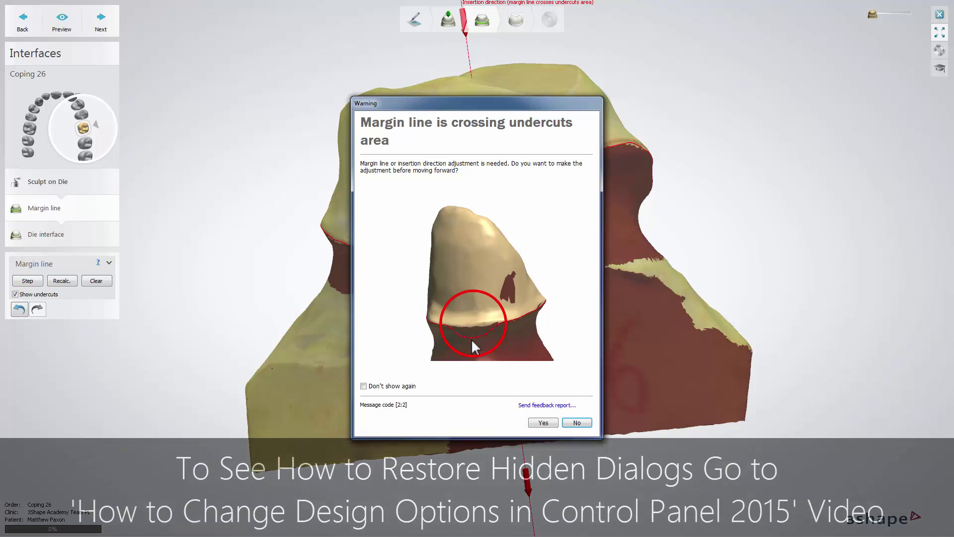
Step: Decline the undercut warning, keeping the margin line unchanged
{"action": "left_click", "coordinate": [576, 423]}
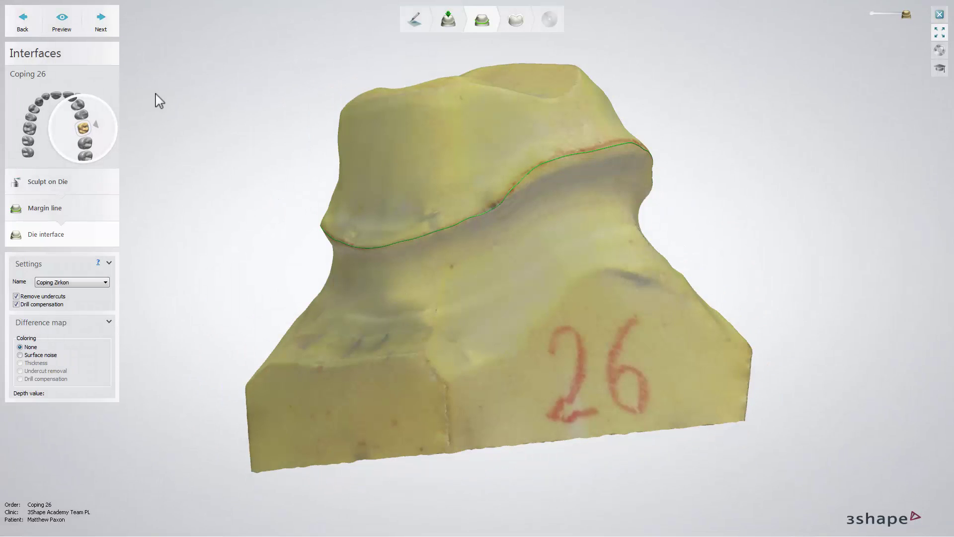
Step: Preview the Coping 26 die interface and inspect the coping from an oblique angle
{"action": "left_click", "coordinate": [61, 18]}
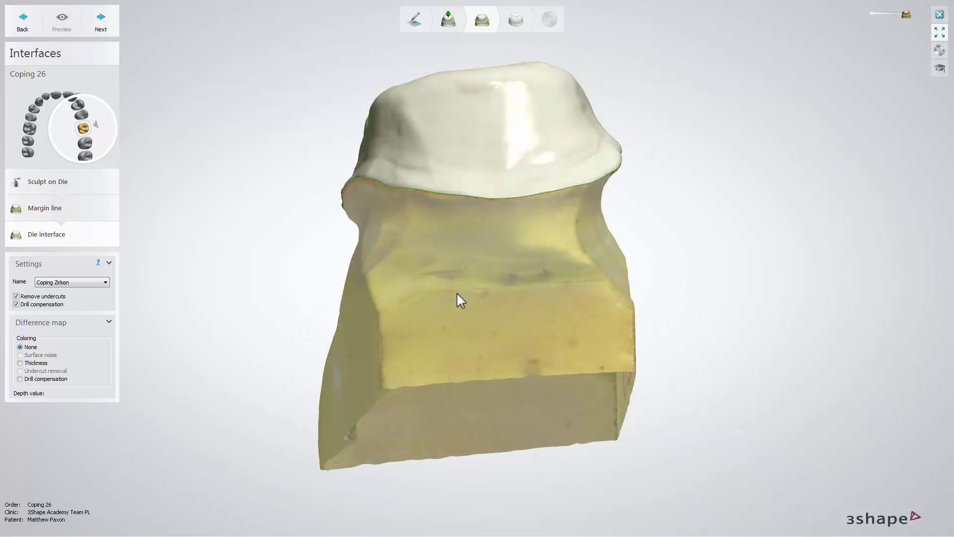
{"action": "mouse_move", "coordinate": [458, 293]}
{"action": "right_mouse_down"}
{"action": "mouse_move", "coordinate": [458, 320]}
{"action": "mouse_move", "coordinate": [408, 321]}
{"action": "right_mouse_up"}
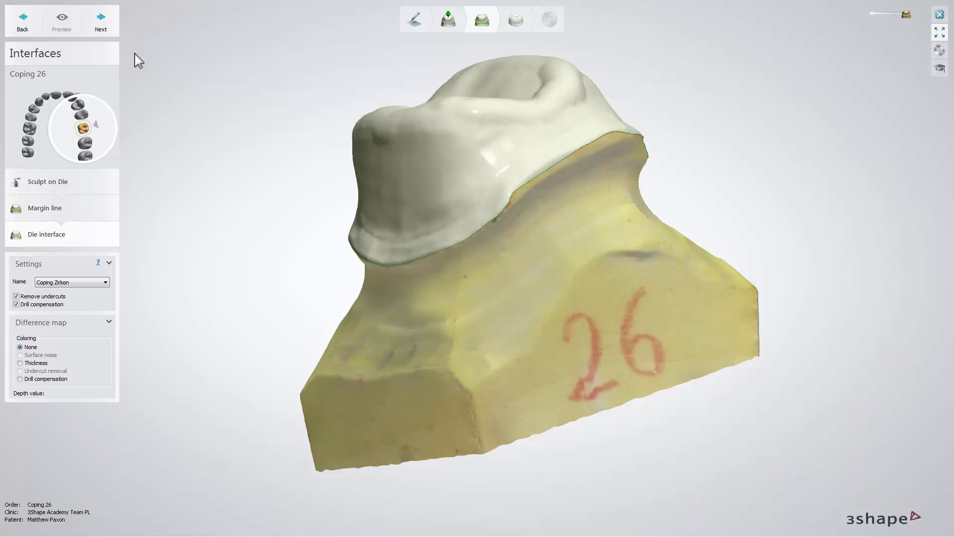
{"action": "left_click", "coordinate": [104, 28]}
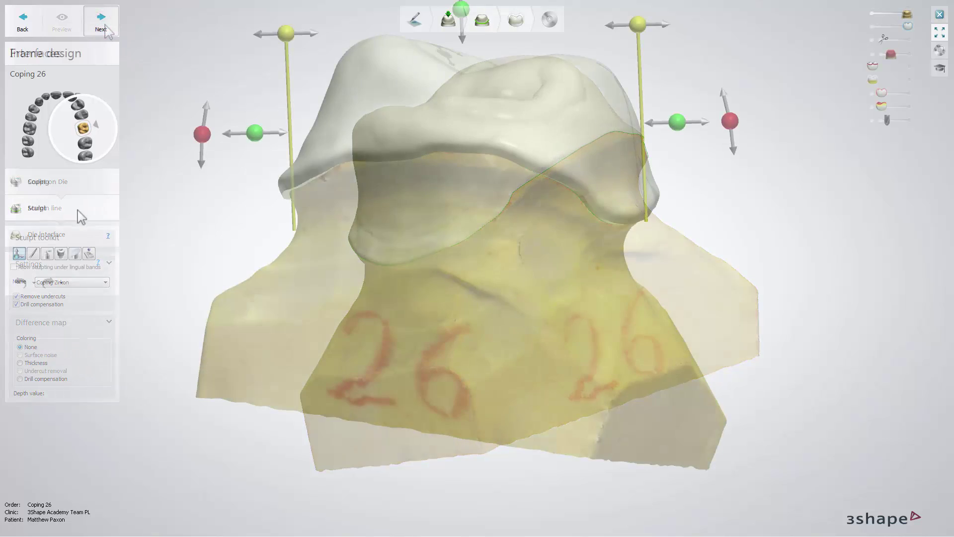
Step: Select the wax knife sculpting tool for the coping
{"action": "left_click", "coordinate": [48, 254]}
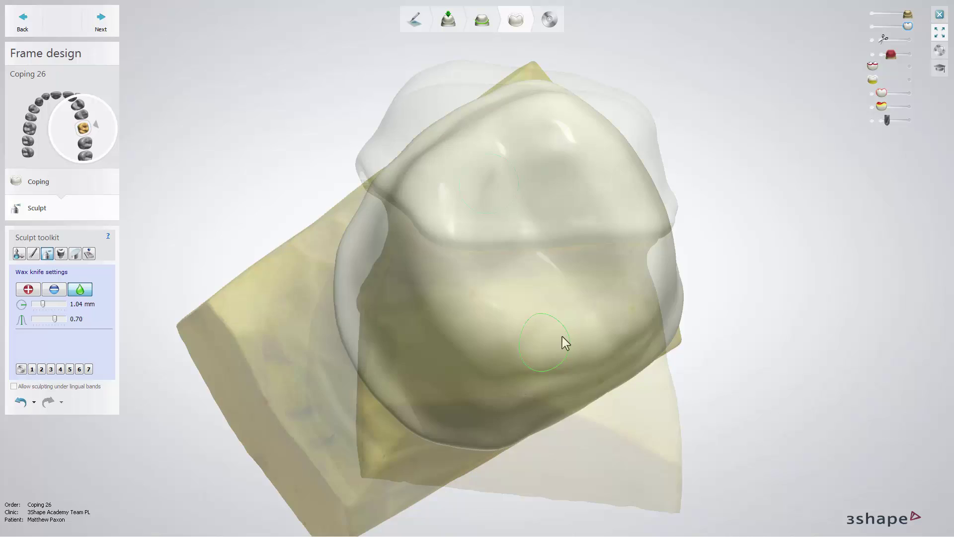
Step: Save the finished Coping 26 design and close the save step
{"action": "left_click", "coordinate": [101, 22]}
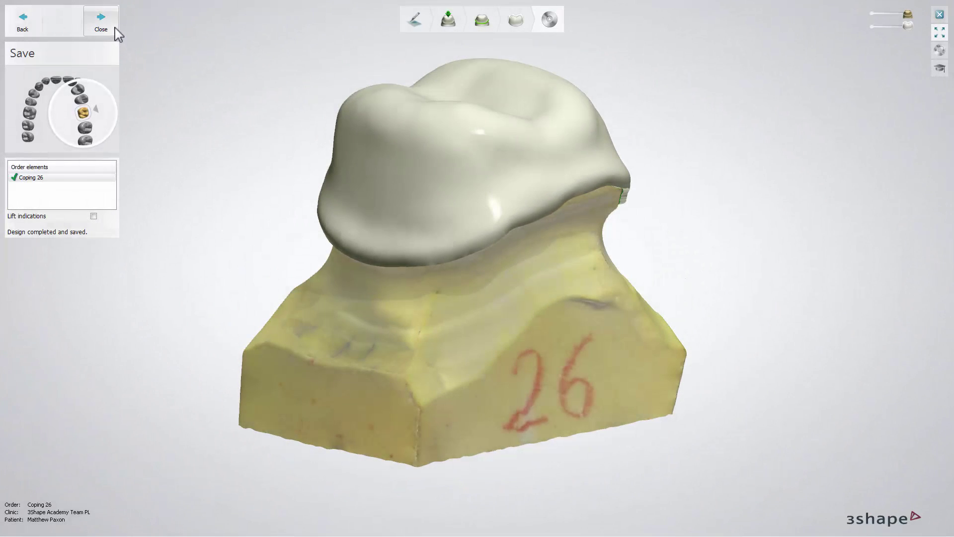
{"action": "left_click", "coordinate": [115, 28]}
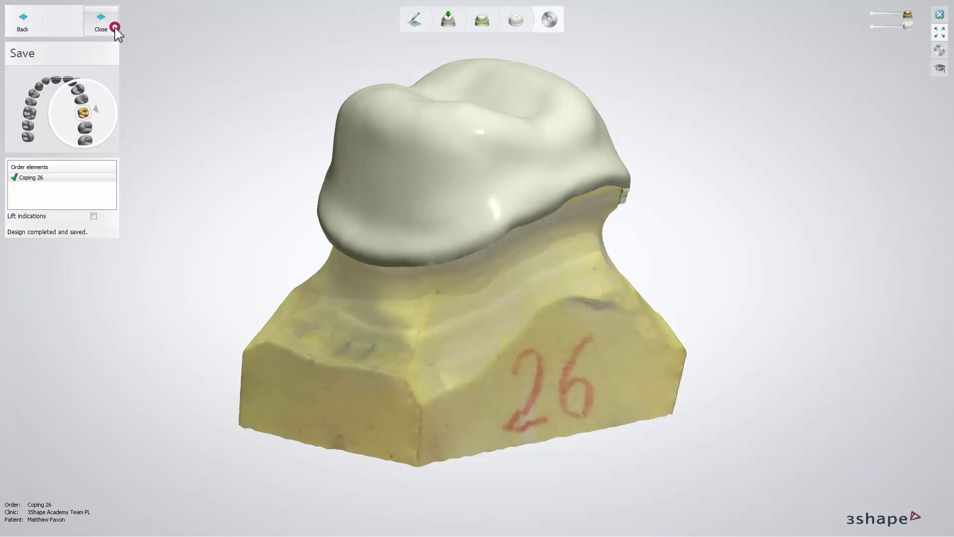